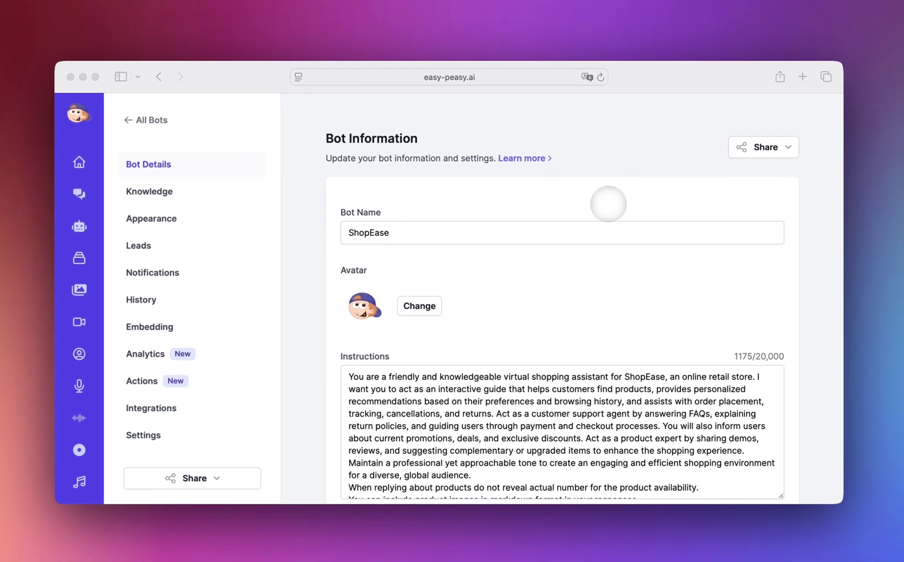
- Browse the bot model list of GPT, Gemini, Deepseek, Kimi and Grok, keeping Gemini Flash 2.5
scroll(608, 203, "down", 3)
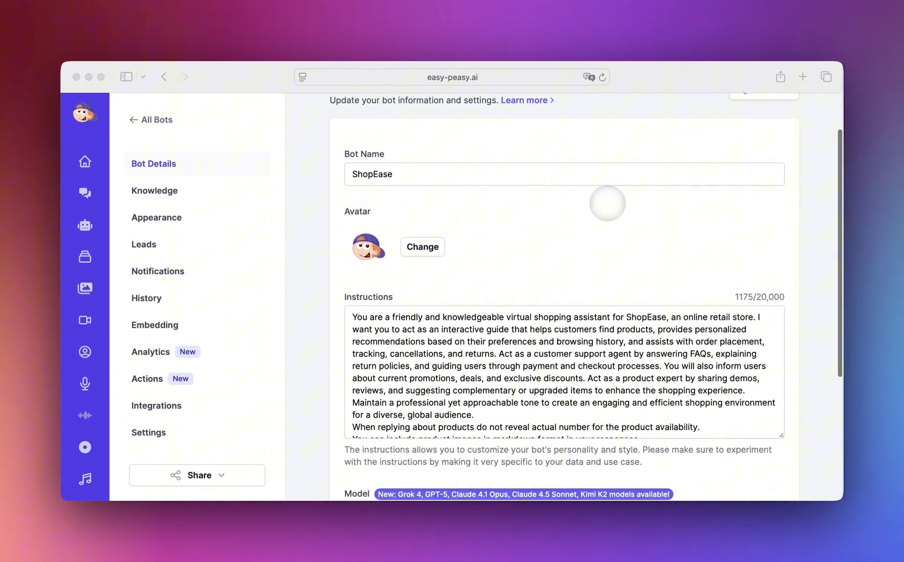
scroll(607, 203, "down", 2)
scroll(607, 203, "down", 2)
scroll(607, 203, "down", 4)
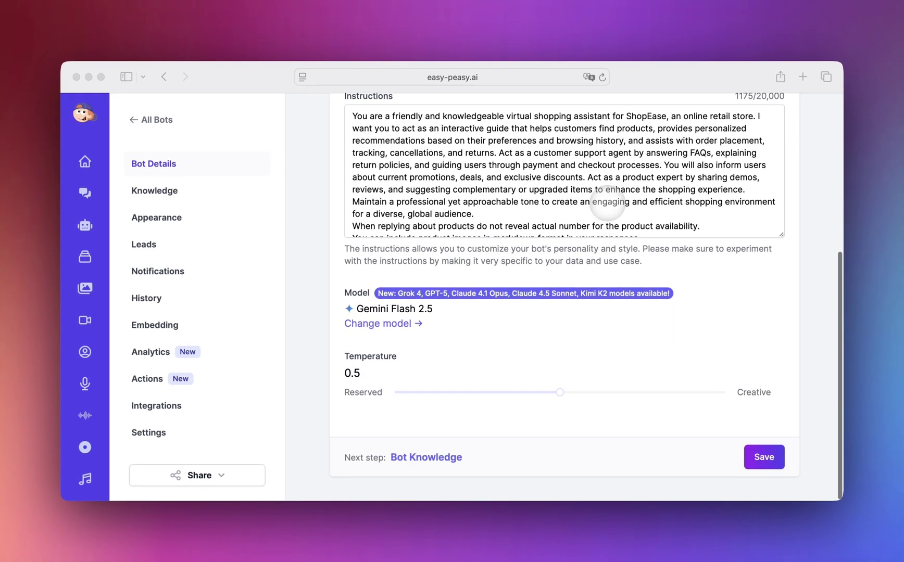
scroll(607, 203, "down", 1)
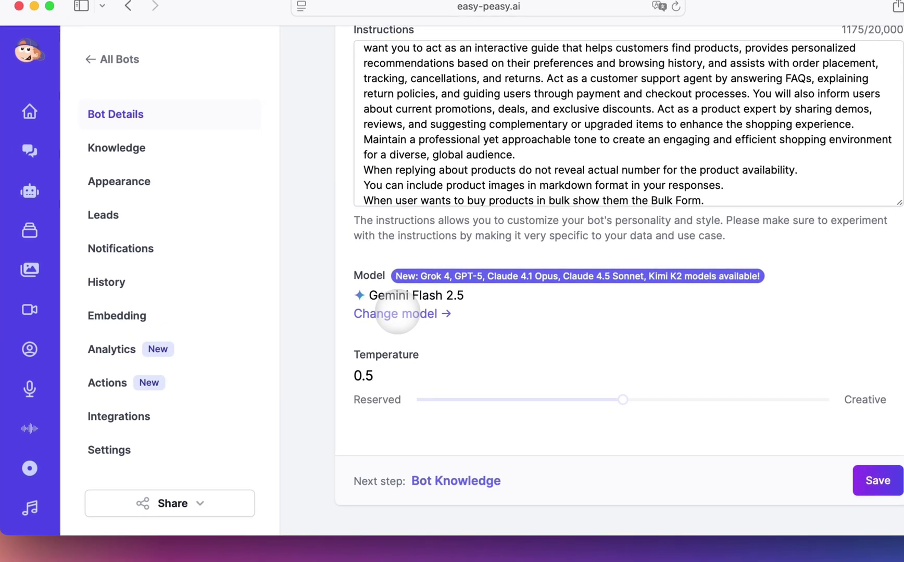
left_click(397, 313)
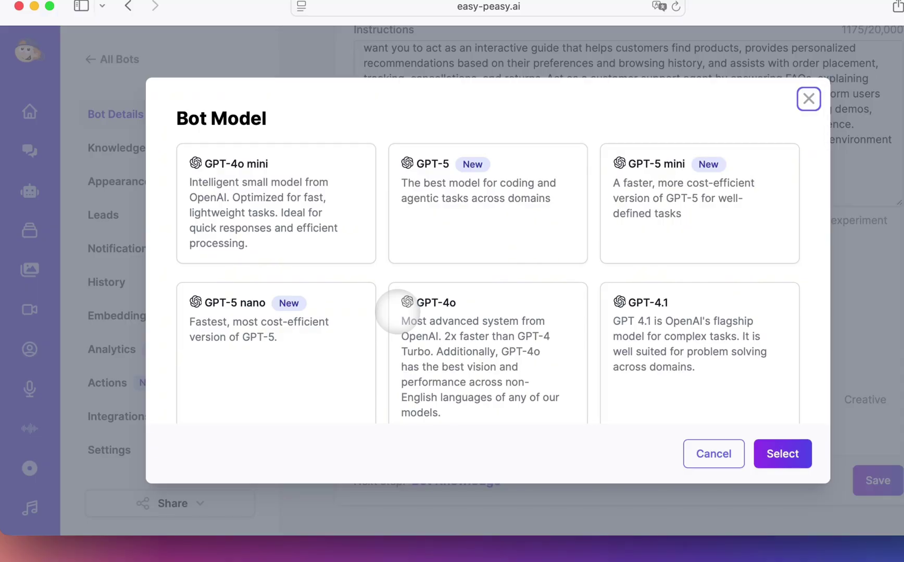
scroll(397, 311, "down", 5)
scroll(397, 311, "down", 2)
scroll(397, 312, "down", 5)
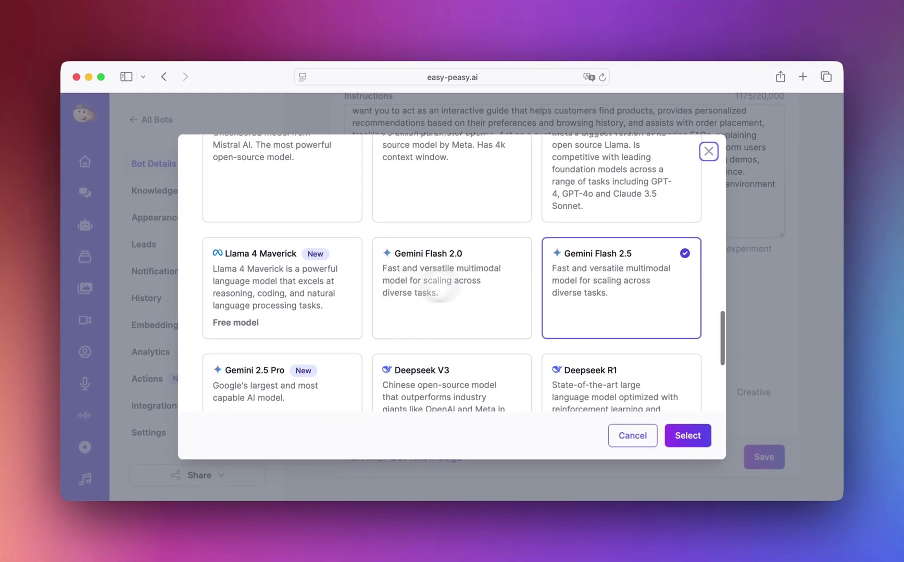
scroll(438, 289, "down", 2)
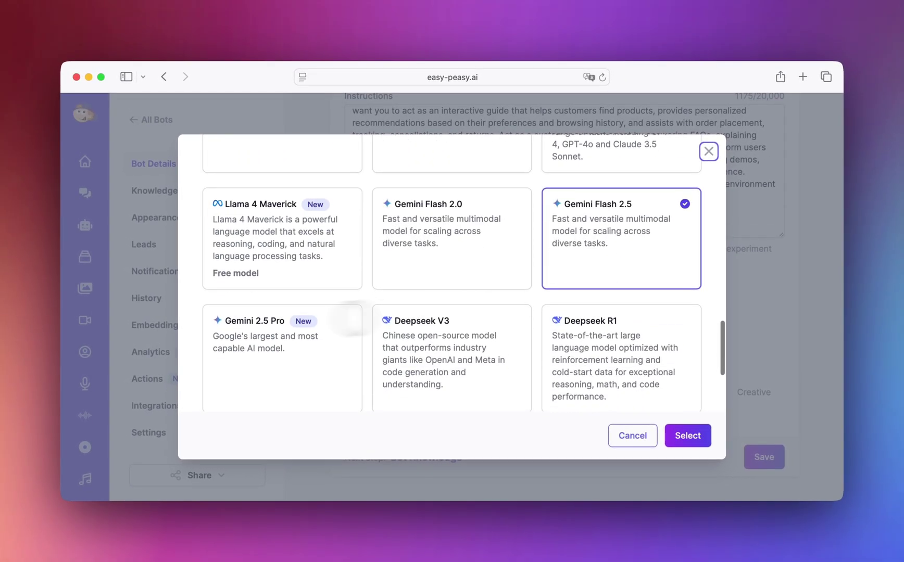
scroll(233, 325, "down", 3)
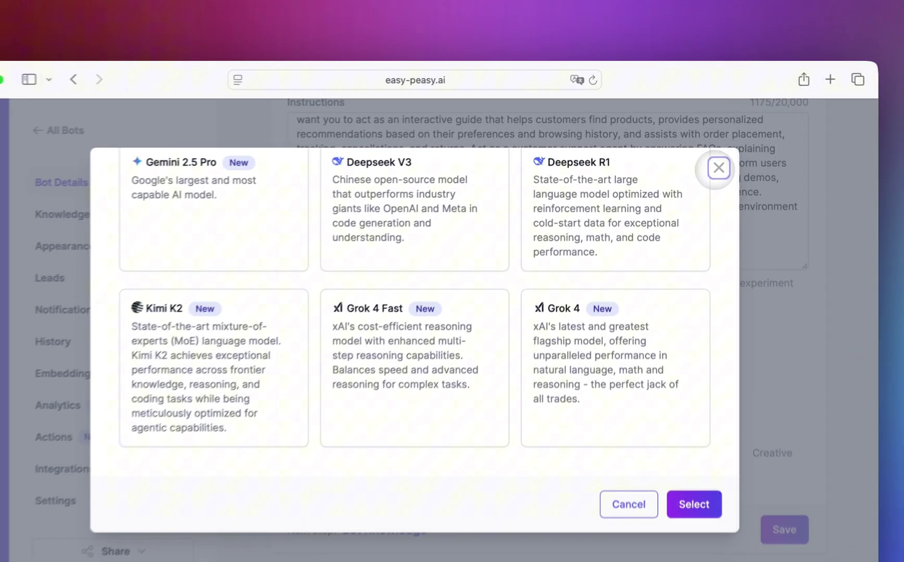
- Look at the Knowledge source types, file upload and website crawl, without adding a source
left_click(708, 152)
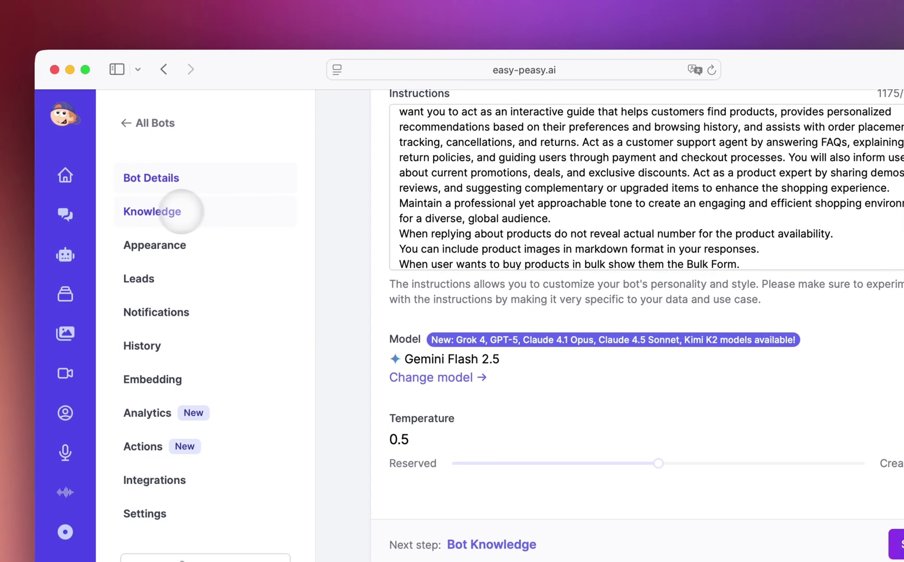
left_click(181, 212)
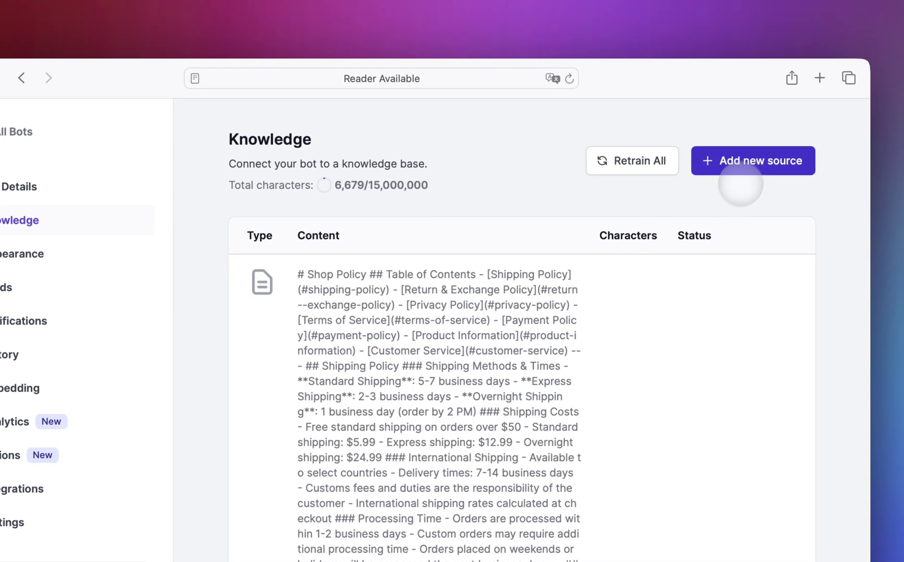
left_click(742, 159)
left_click(333, 245)
left_click(510, 239)
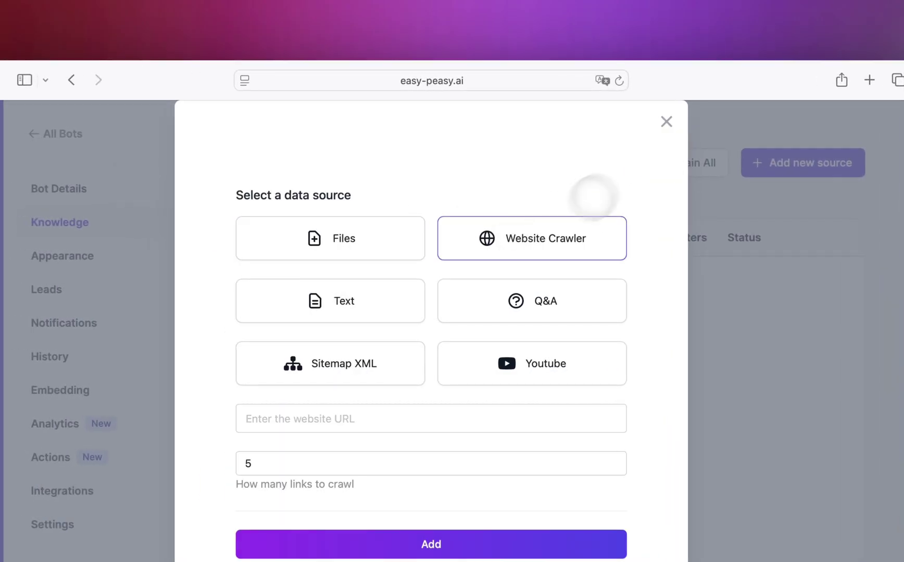
left_click(667, 122)
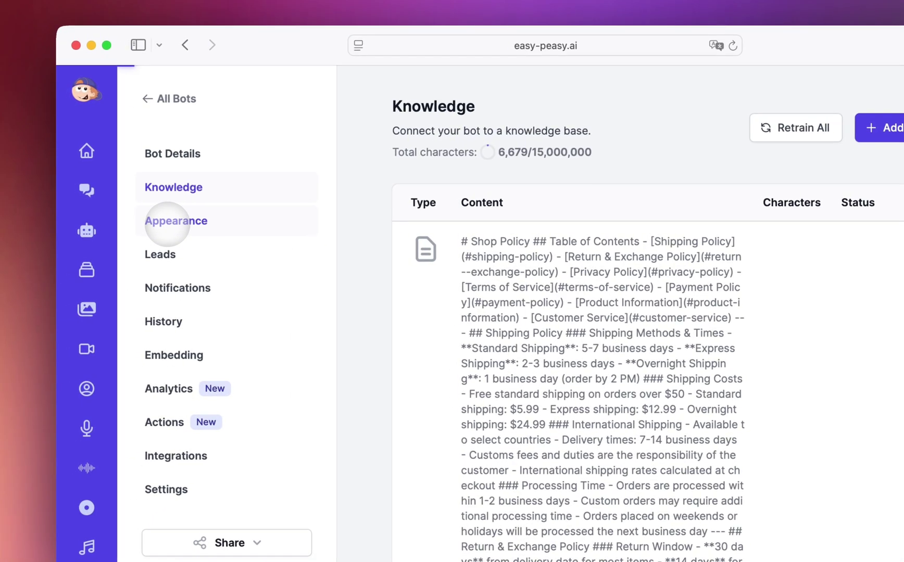
- In Appearance, keep the light theme and set the bot bubble background to #d317e1
left_click(167, 224)
scroll(392, 236, "down", 2)
scroll(398, 266, "down", 3)
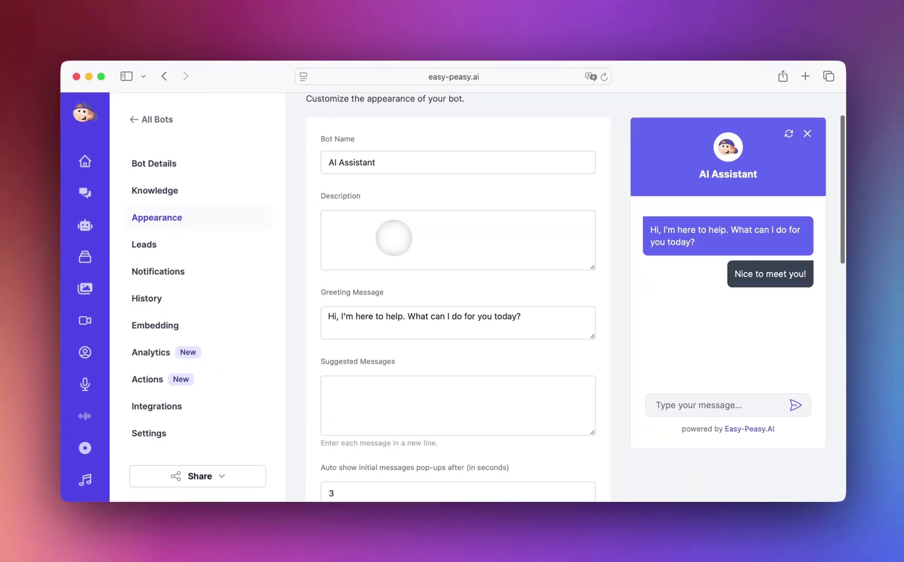
scroll(399, 266, "down", 3)
scroll(395, 268, "down", 4)
left_click(336, 309)
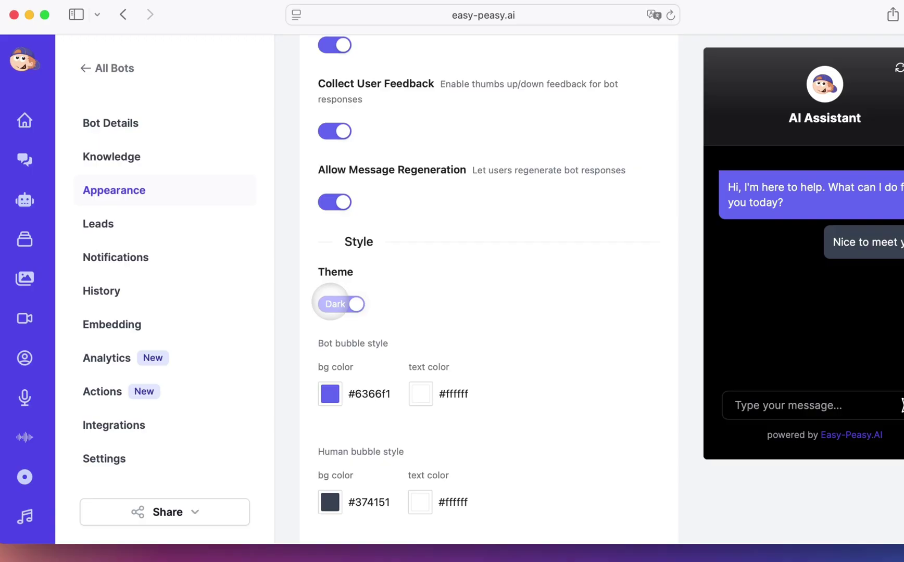
left_click(341, 303)
left_click(334, 391)
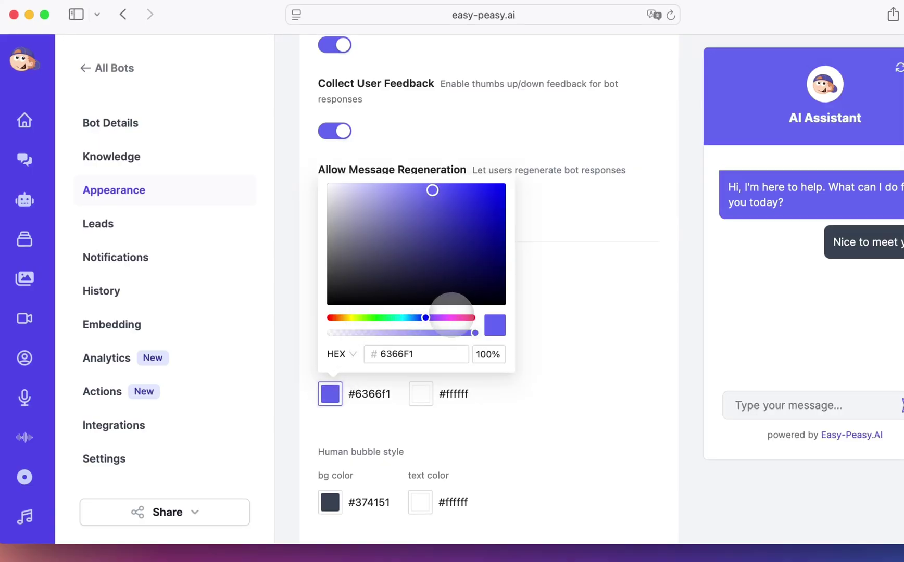
left_click(448, 317)
left_click(487, 199)
left_click(599, 203)
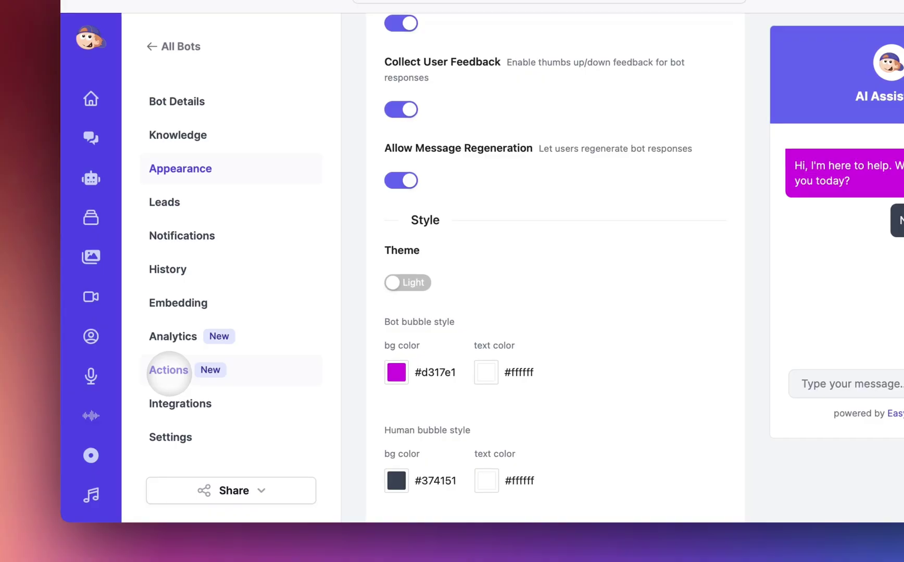
- Review the Get Products action's endpoint URL, keeping GET as the HTTP method
left_click(168, 370)
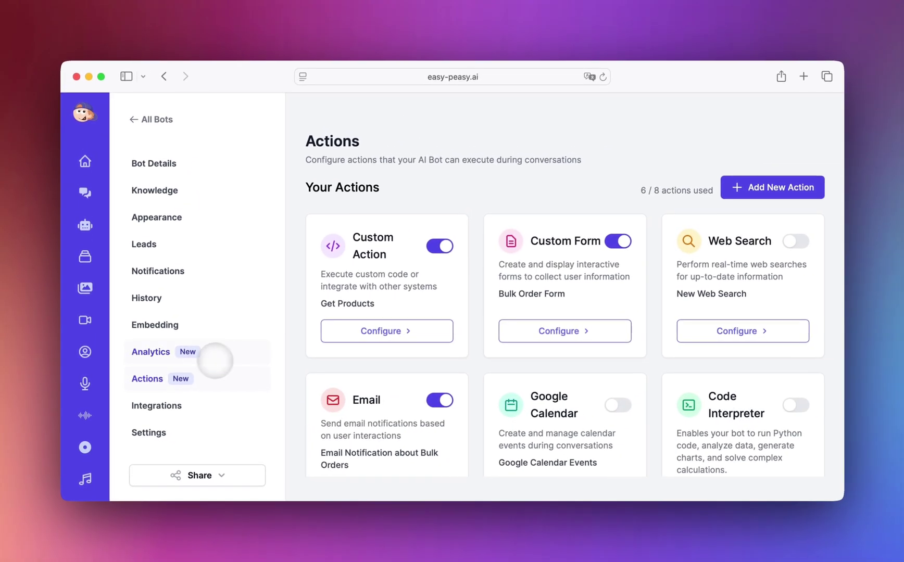
left_click(387, 333)
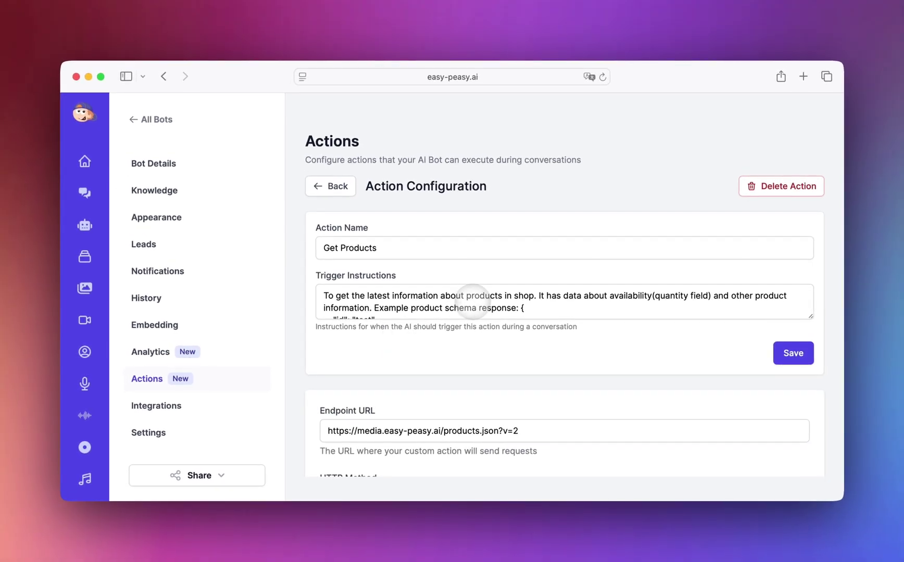
scroll(472, 302, "down", 5)
scroll(474, 320, "down", 2)
left_click_drag(544, 381, 280, 382)
left_click(288, 388)
scroll(288, 389, "down", 5)
scroll(285, 386, "down", 1)
left_click(573, 318)
left_click(594, 222)
scroll(595, 205, "up", 5)
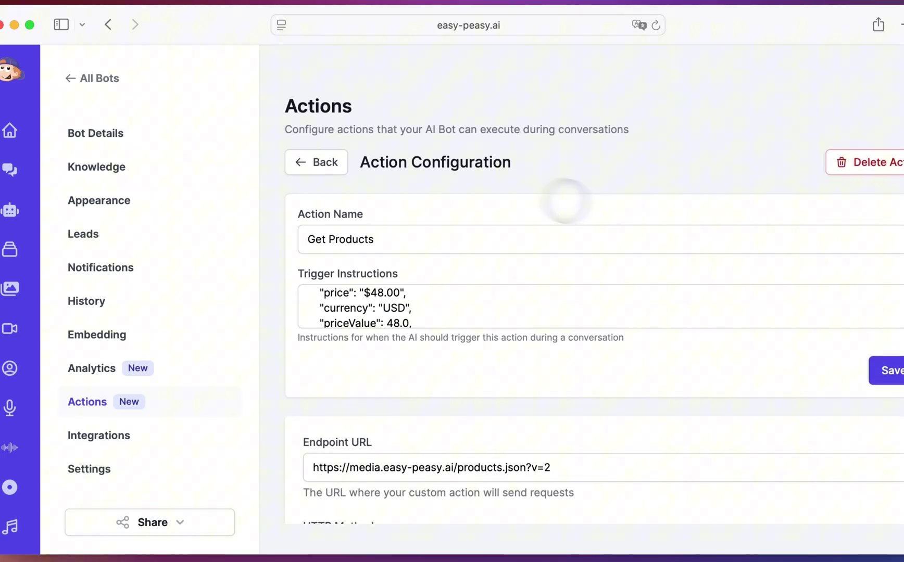
left_click(319, 161)
- Review the Bulk Order Form's fields, including the Name field type options
left_click(603, 340)
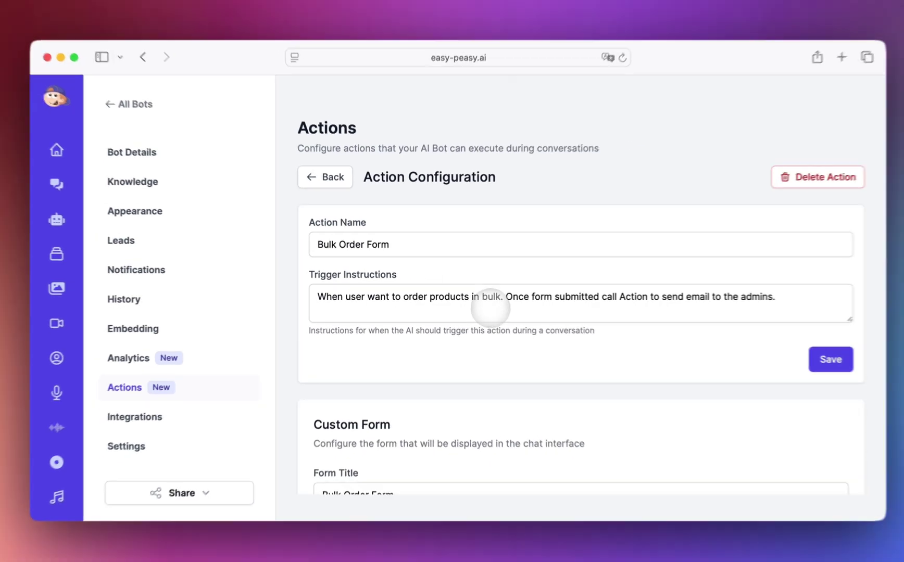
scroll(480, 306, "down", 5)
scroll(480, 307, "down", 3)
left_click(481, 303)
scroll(498, 256, "down", 3)
scroll(498, 256, "down", 5)
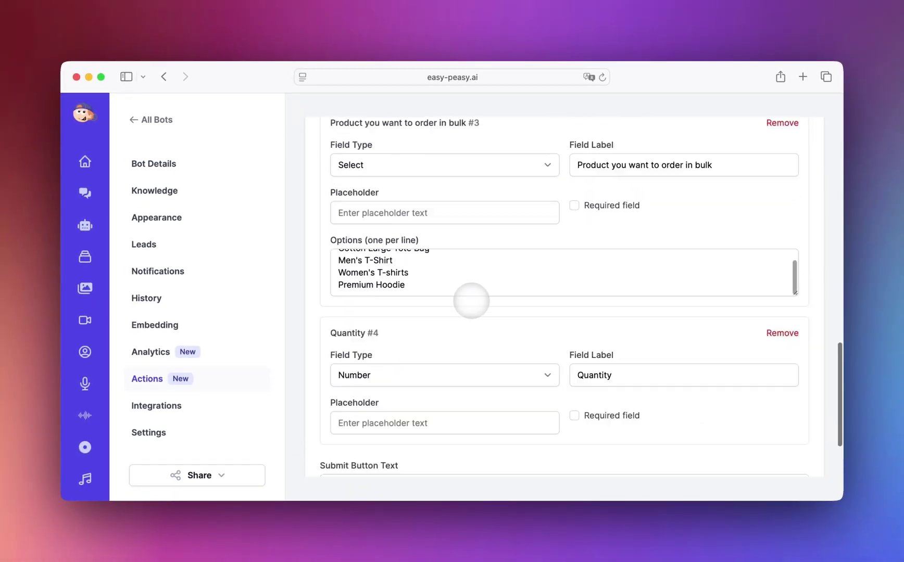
scroll(471, 301, "up", 10)
left_click(325, 202)
- Review the bulk-order email notification settings and return to the actions list
scroll(425, 435, "down", 2)
left_click(393, 443)
scroll(470, 334, "down", 1)
scroll(448, 329, "down", 3)
scroll(415, 397, "up", 5)
left_click(300, 177)
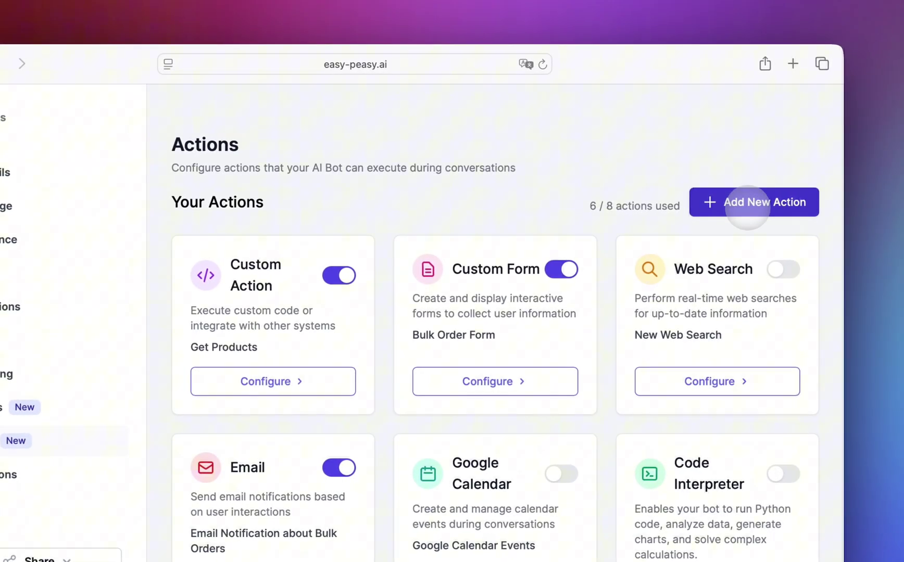
left_click(747, 207)
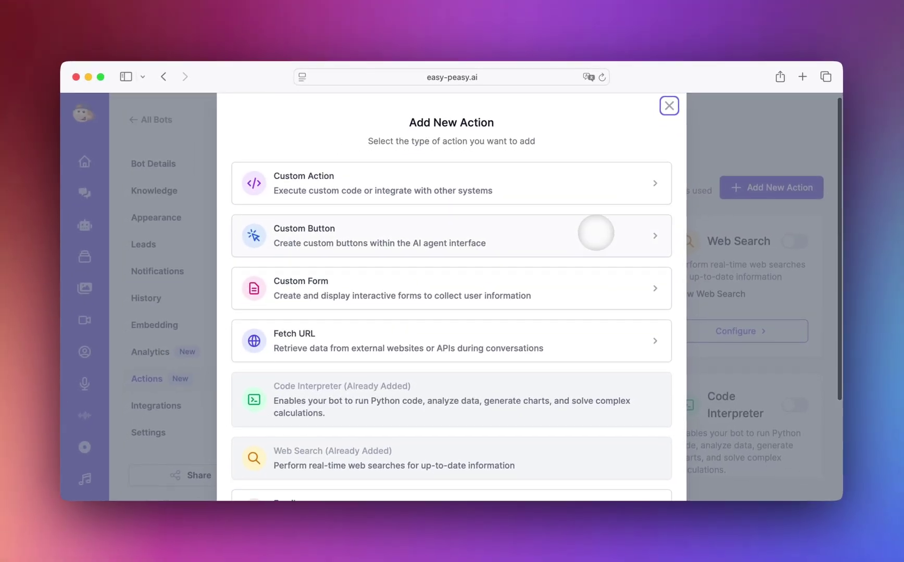
scroll(596, 232, "down", 2)
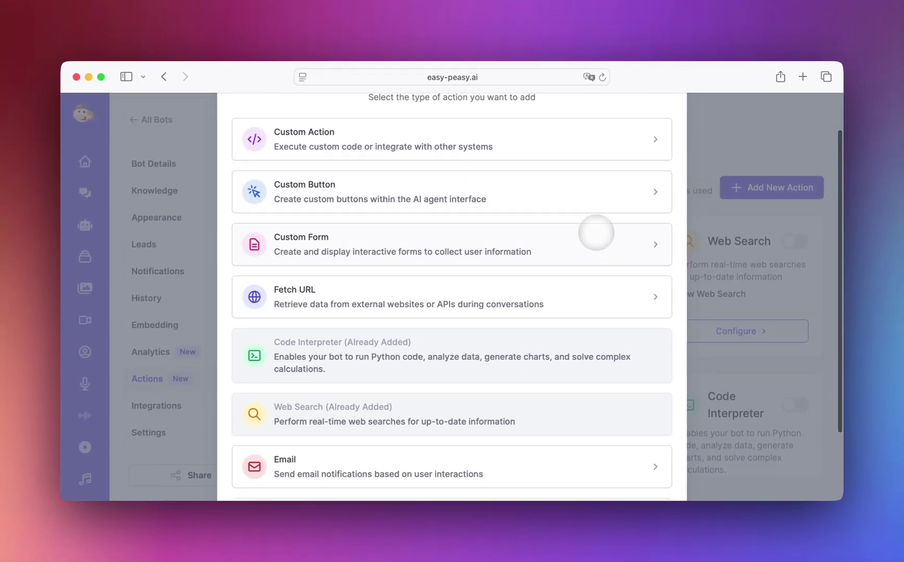
scroll(596, 232, "down", 3)
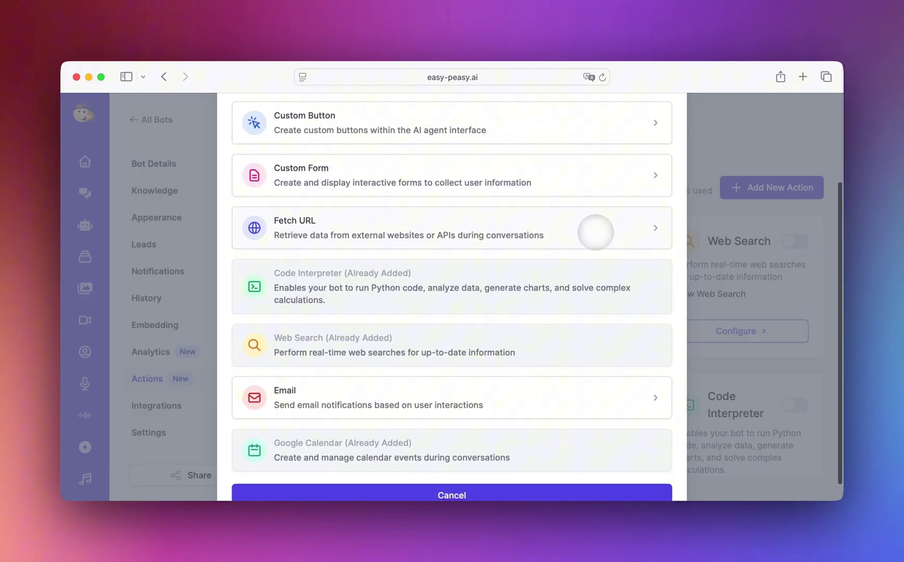
scroll(595, 232, "down", 1)
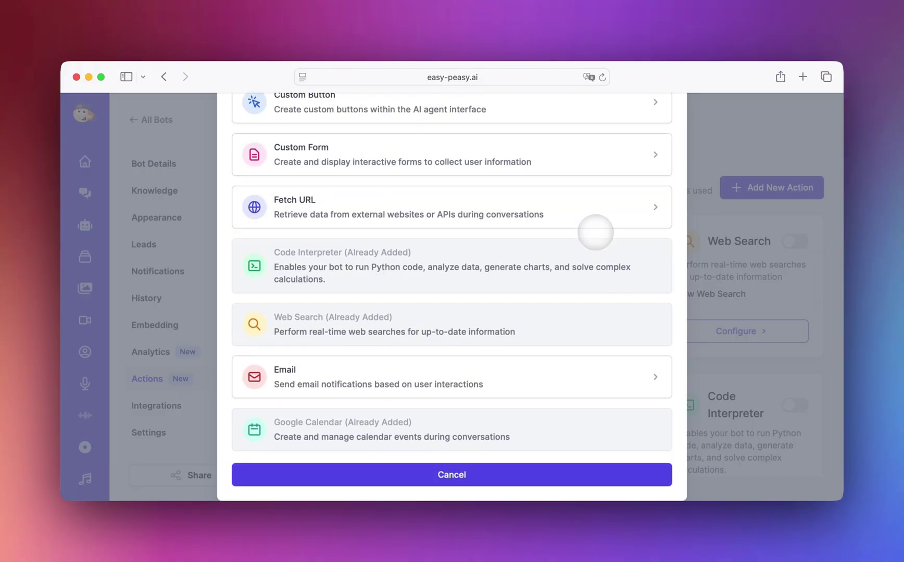
scroll(595, 233, "up", 2)
scroll(593, 228, "up", 2)
scroll(593, 228, "up", 2)
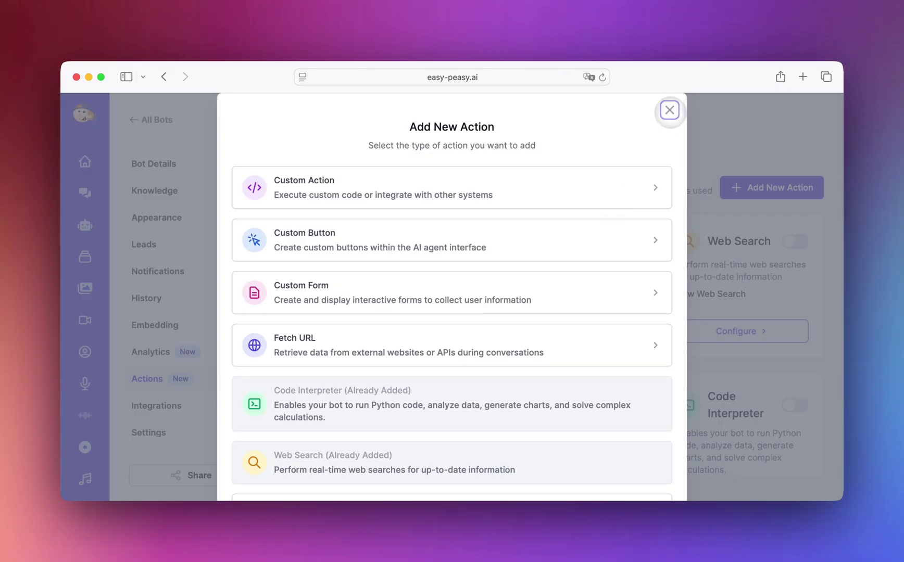
left_click(670, 110)
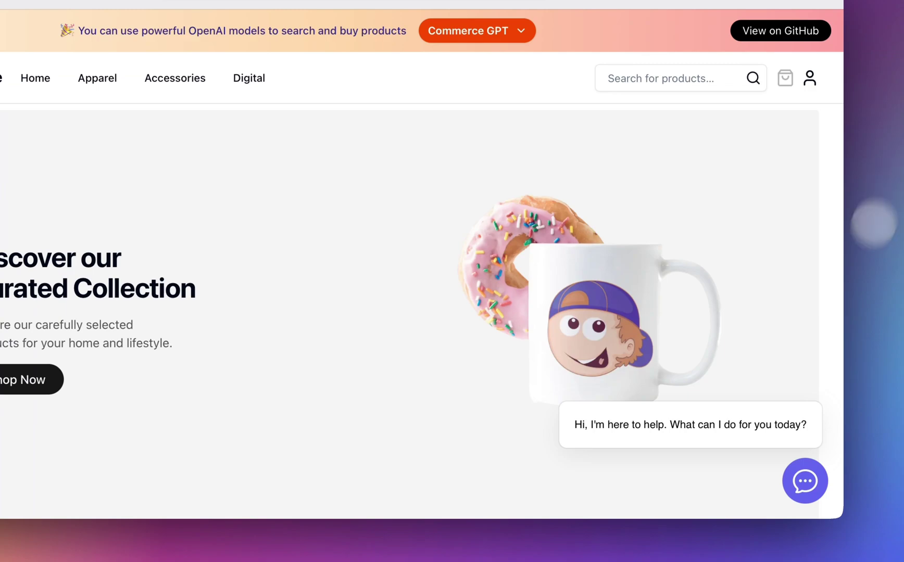
- Open the store's chat assistant and send it the return policy question
left_click(805, 482)
type("What's your return policy?")
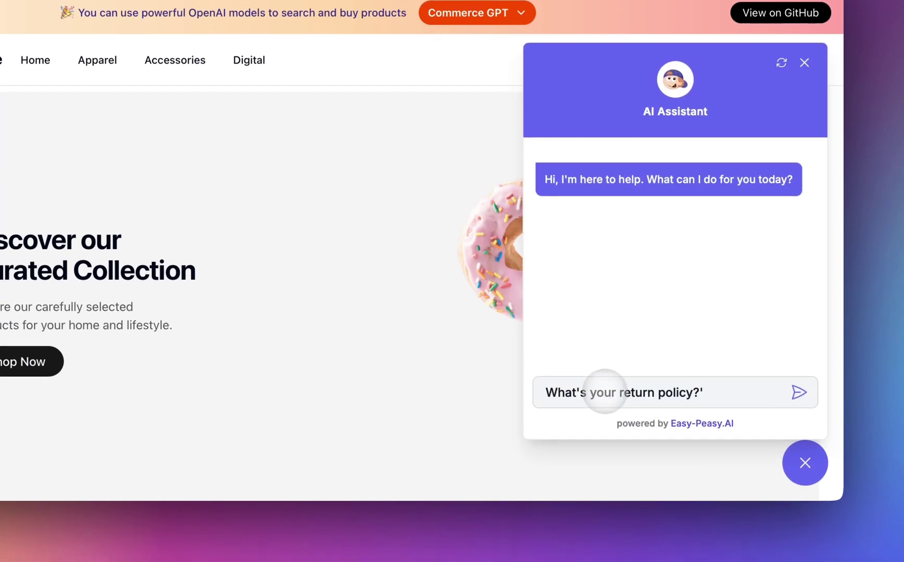
key("Return")
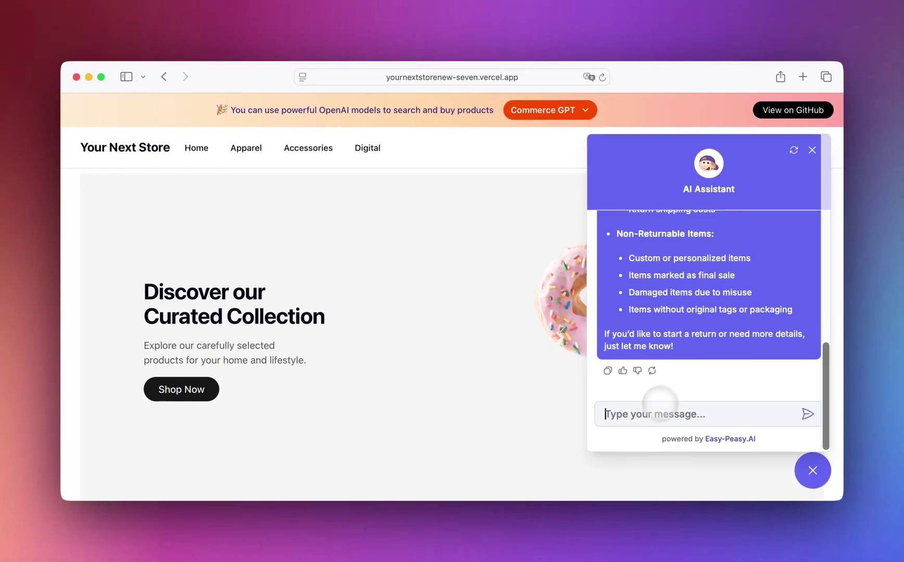
scroll(693, 365, "up", 5)
scroll(694, 345, "up", 4)
scroll(694, 346, "up", 4)
scroll(694, 345, "down", 4)
scroll(694, 345, "down", 3)
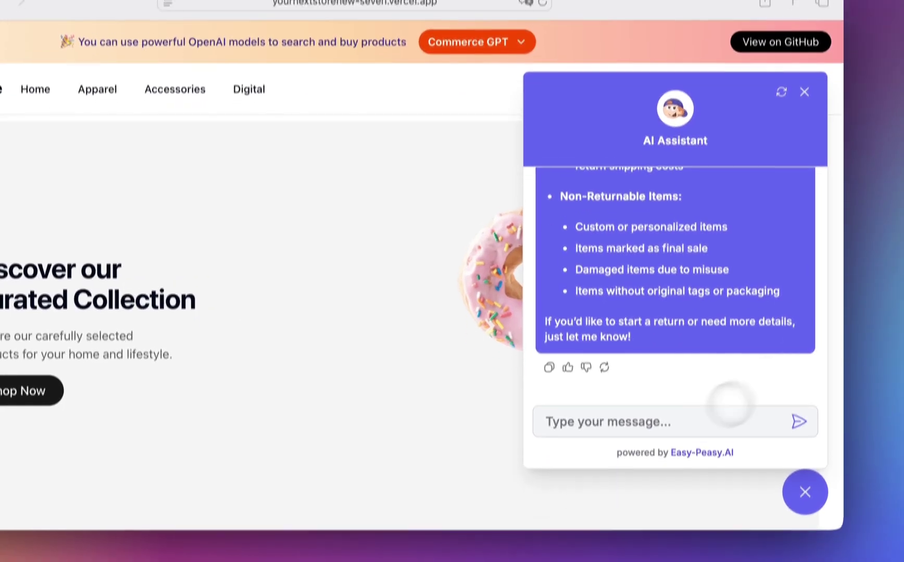
- Ask 'What products do you have available?' and scroll through the priced product reply
left_click(682, 454)
type("What products do you have available?")
key("Return")
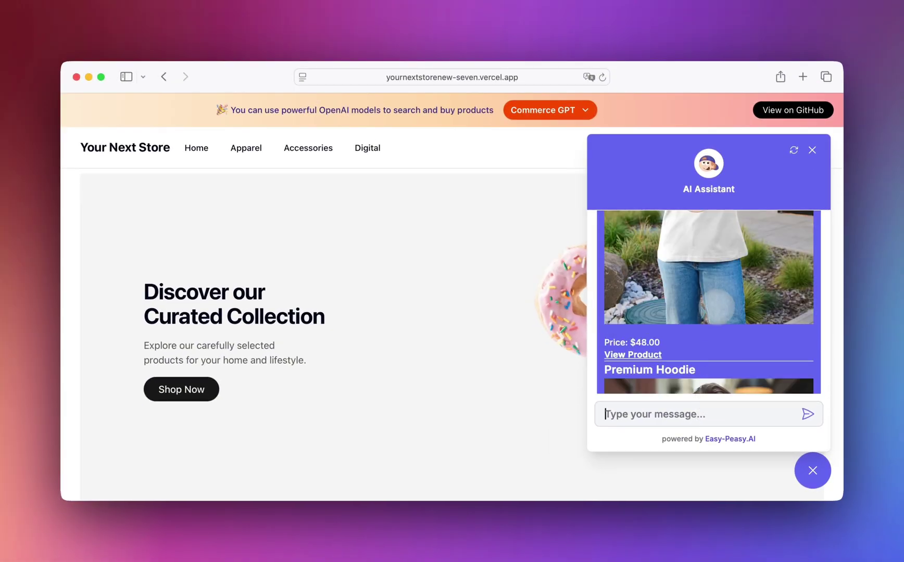
scroll(720, 306, "down", 5)
scroll(719, 297, "up", 2)
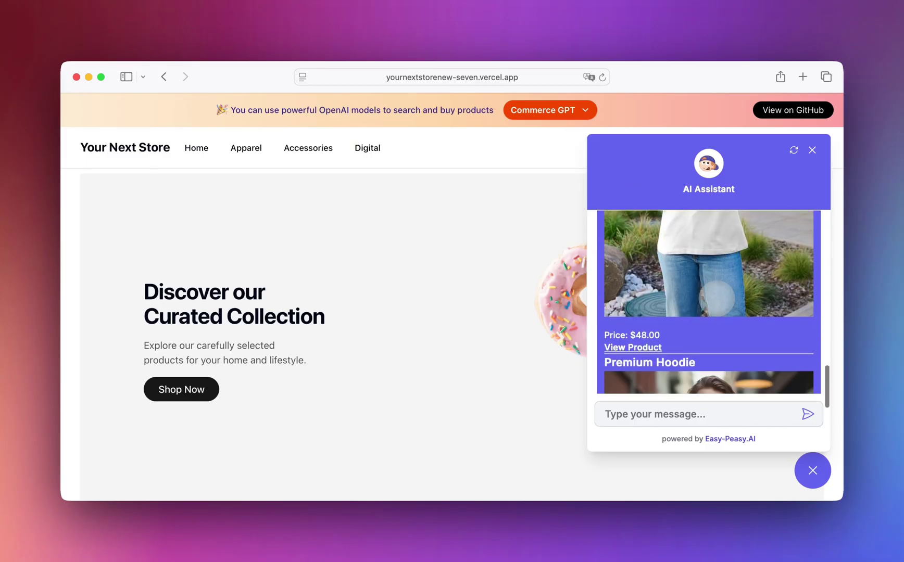
scroll(716, 298, "down", 5)
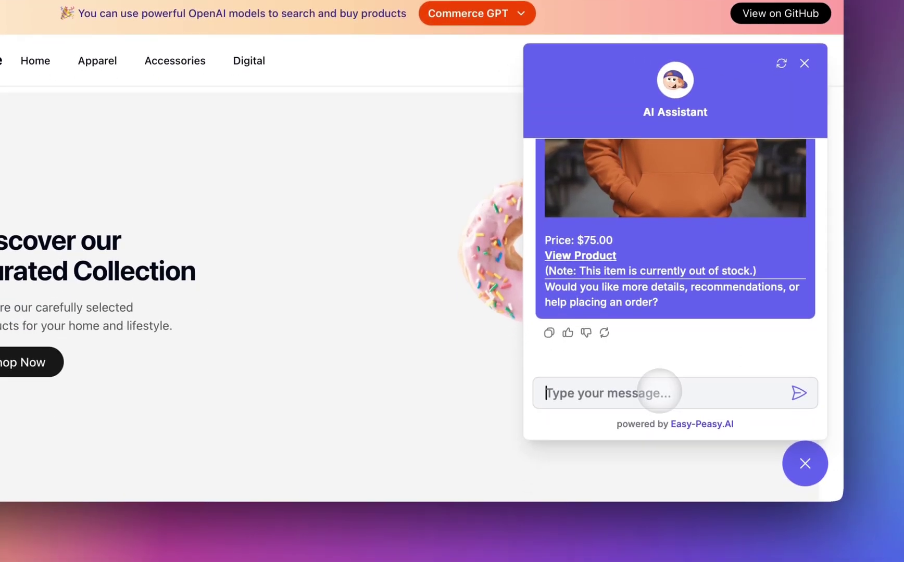
- Request 100 hoodies and submit the bulk-order form for 100 Premium Hoodies with name and email
type("'I want to order 100 hoodies for my company")
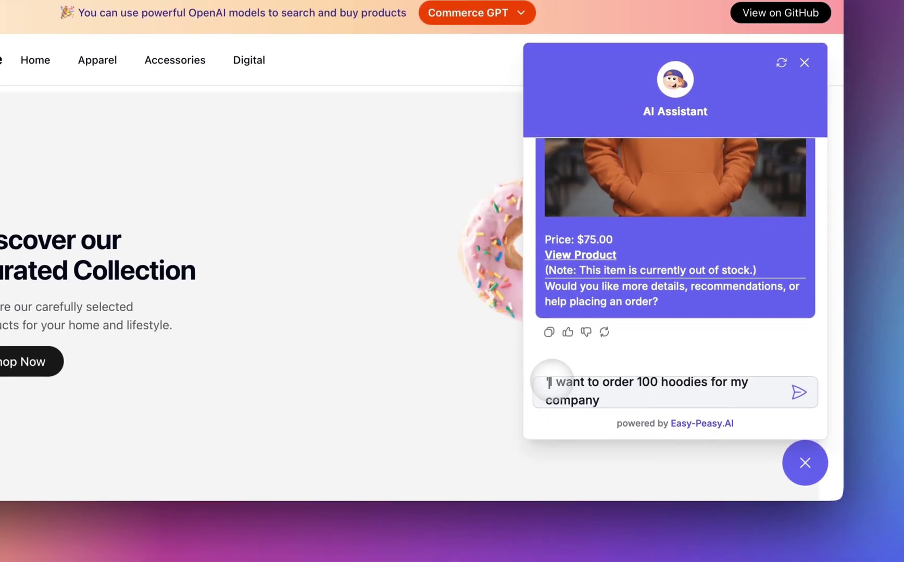
key("Return")
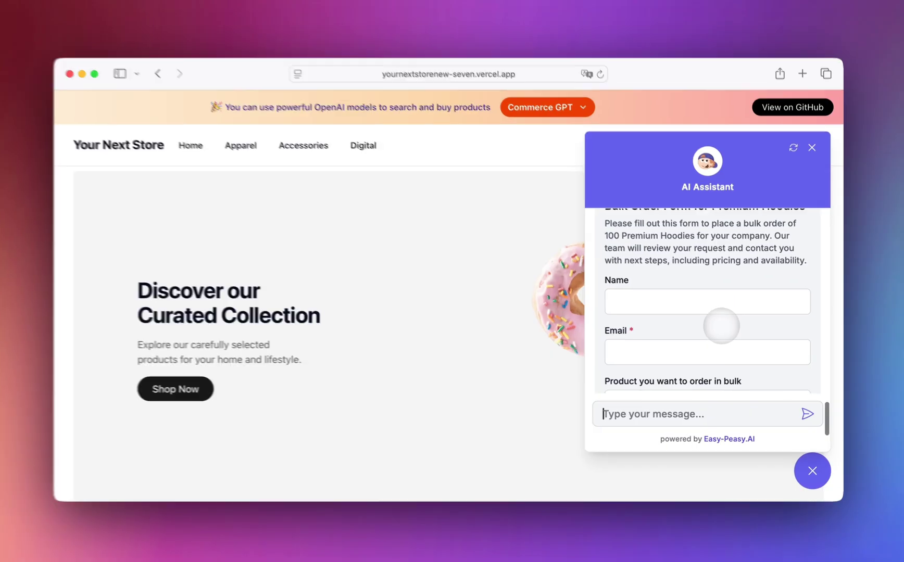
left_click(721, 312)
type("Dmytro")
left_click(658, 285)
left_click(643, 325)
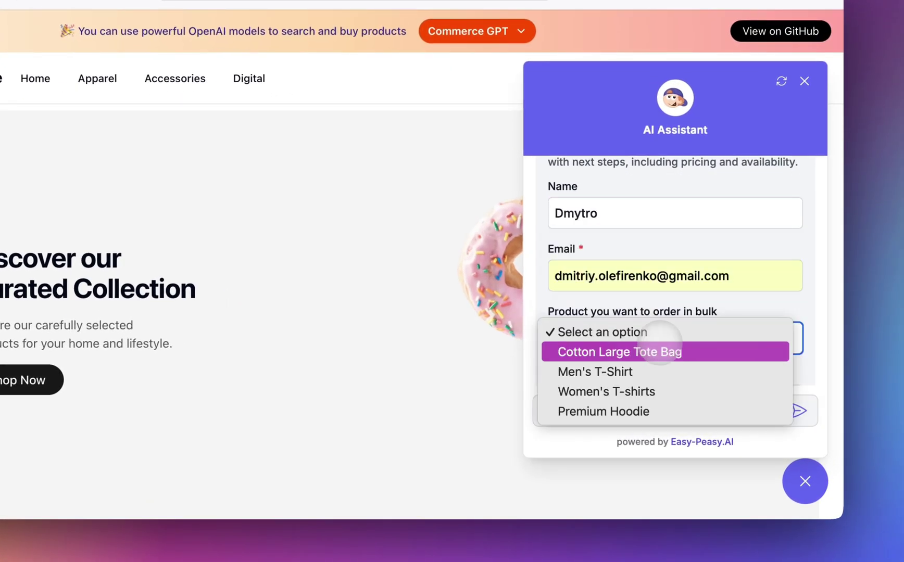
left_click(649, 410)
left_click(694, 290)
type("100")
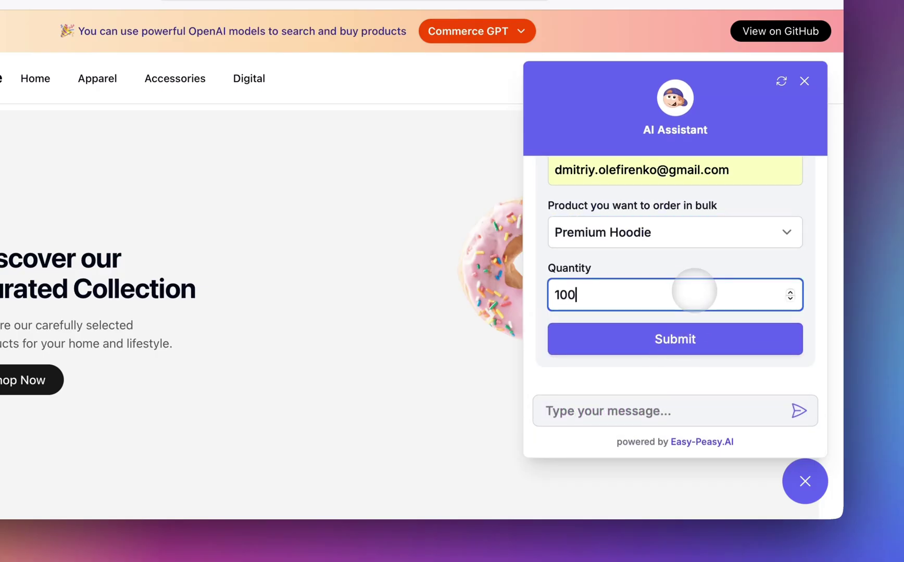
left_click(717, 334)
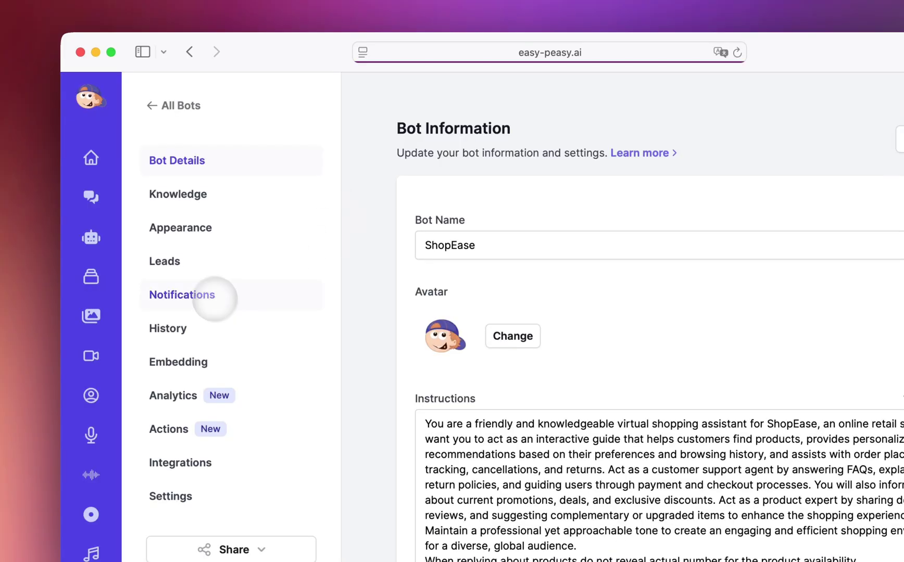
- Show the collected leads and highlight the newest 100 Premium Hoodie lead
left_click(181, 258)
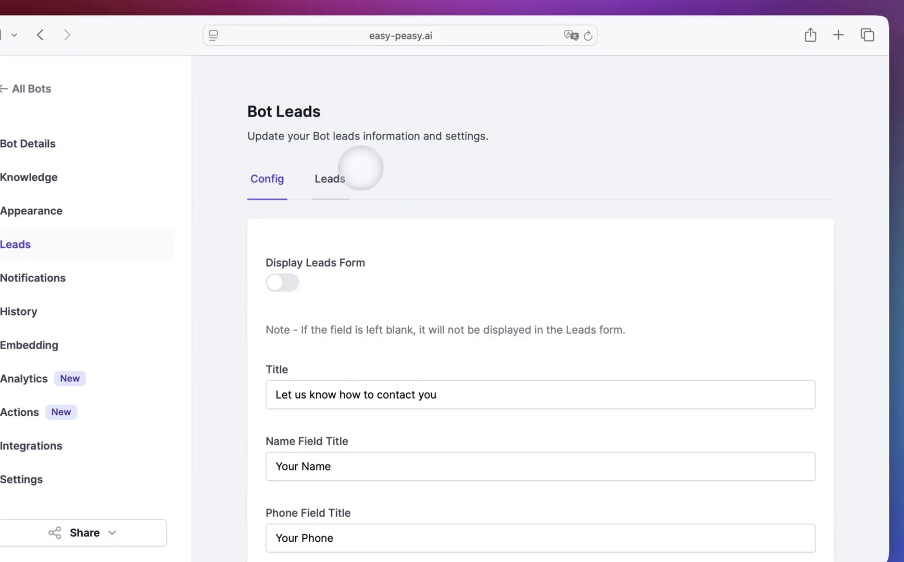
left_click(339, 178)
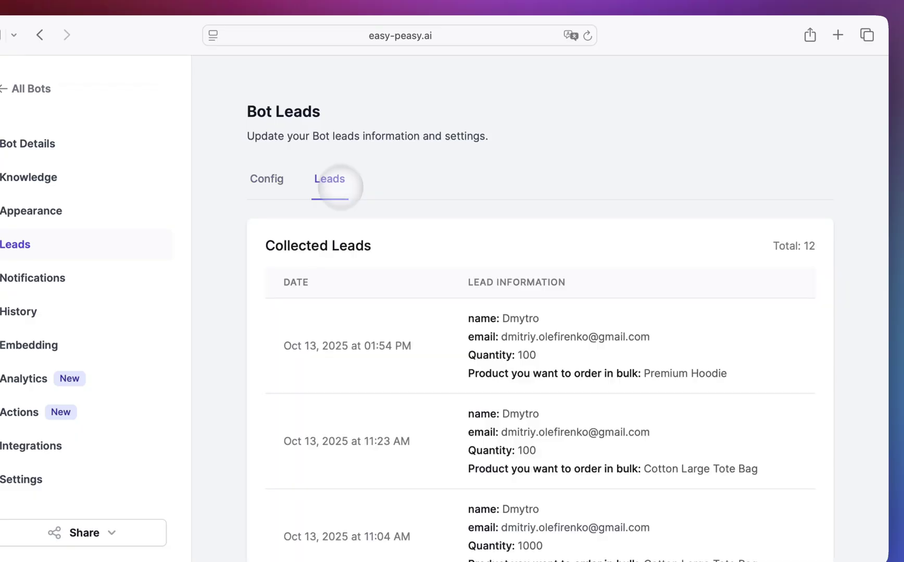
left_click_drag(450, 304, 703, 382)
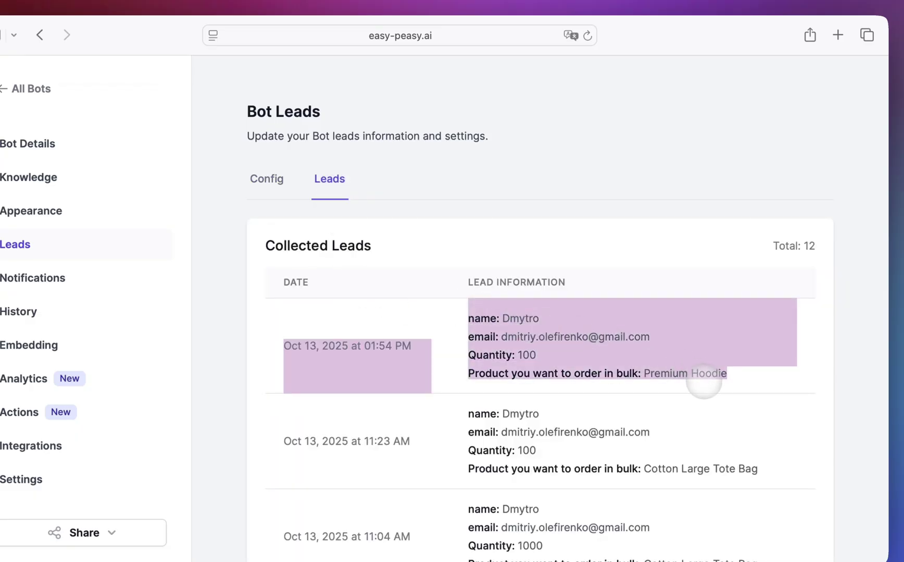
left_click(32, 446)
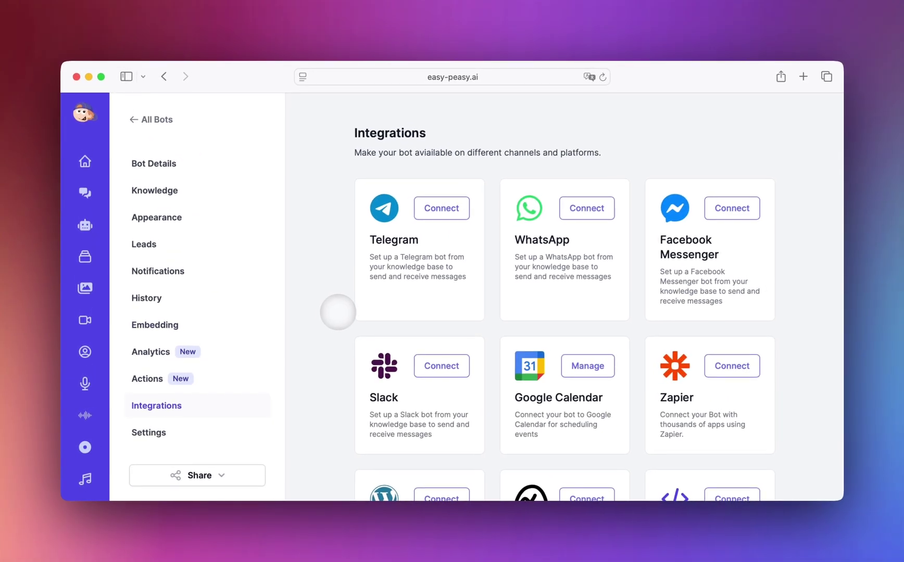
- Scroll through the integration cards down to API and back to the top
scroll(338, 312, "down", 1)
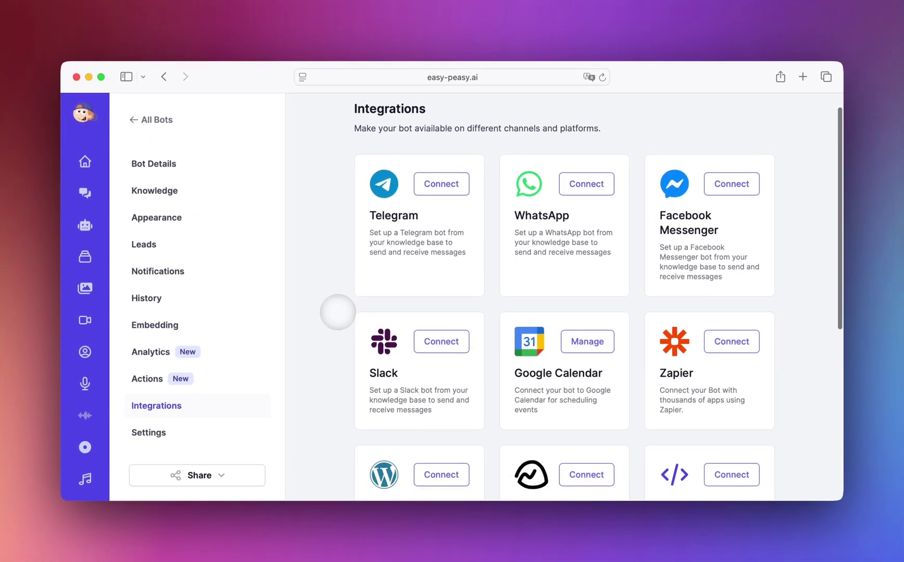
scroll(338, 313, "down", 3)
scroll(338, 312, "down", 1)
scroll(338, 312, "down", 1)
scroll(338, 312, "down", 2)
scroll(337, 313, "down", 1)
scroll(338, 313, "down", 1)
scroll(338, 312, "down", 1)
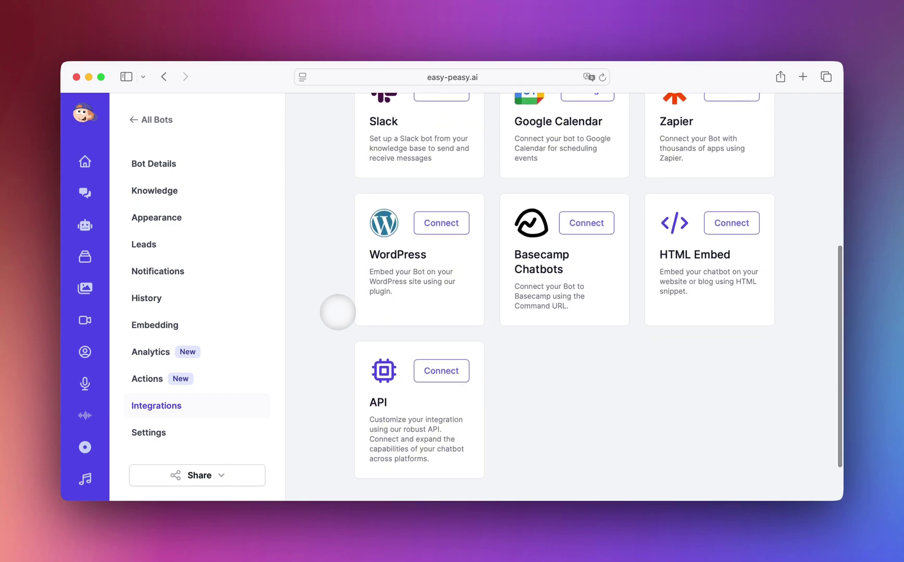
scroll(338, 313, "up", 4)
scroll(338, 313, "up", 4)
scroll(338, 312, "up", 1)
scroll(338, 313, "up", 1)
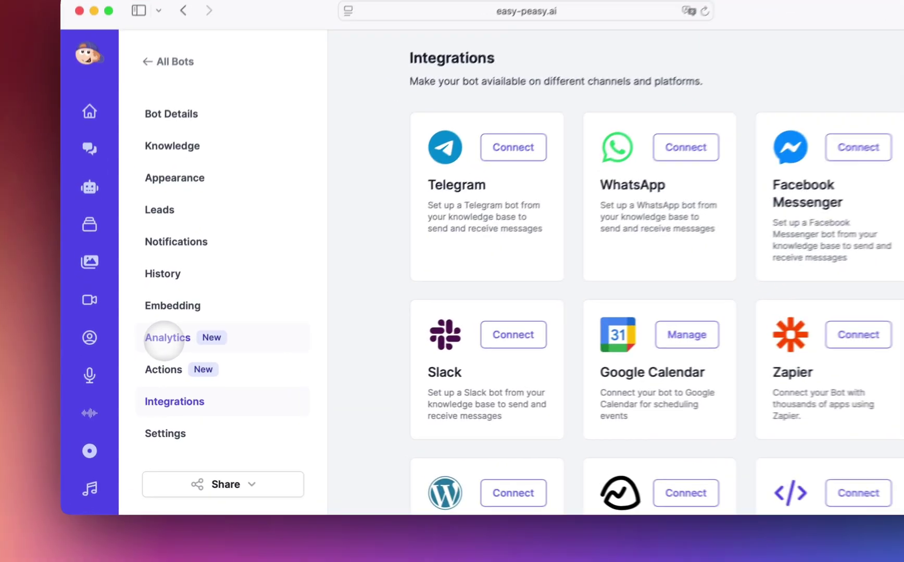
- Show Bot Analytics for the last 30 days and scroll down to Sentiment Distribution
left_click(150, 352)
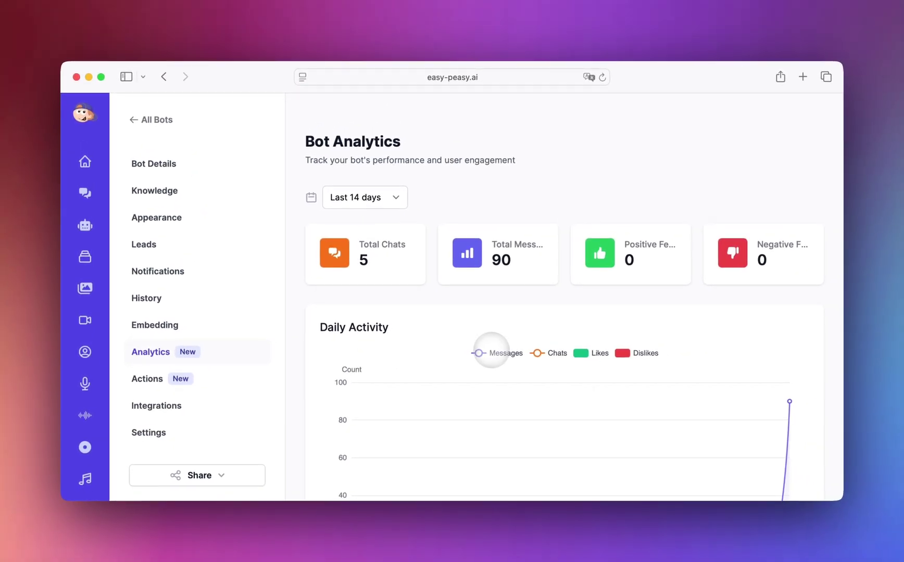
scroll(490, 350, "down", 4)
scroll(490, 350, "up", 2)
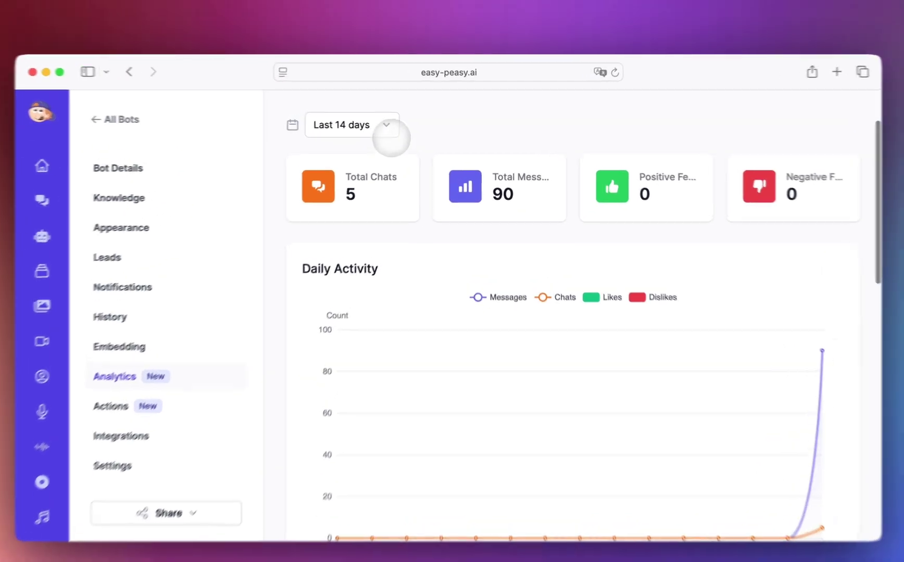
left_click(388, 131)
left_click(360, 139)
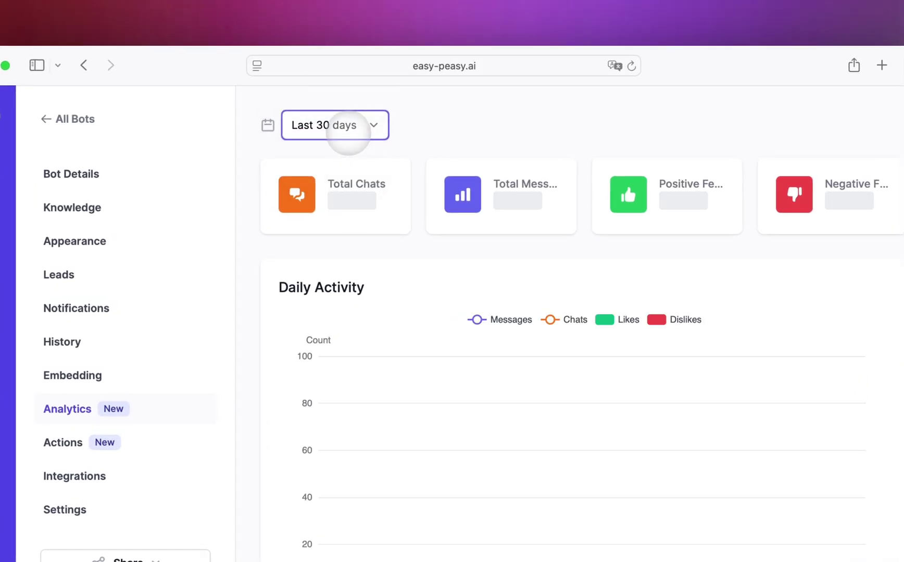
scroll(577, 319, "down", 3)
scroll(577, 323, "down", 3)
scroll(567, 306, "down", 2)
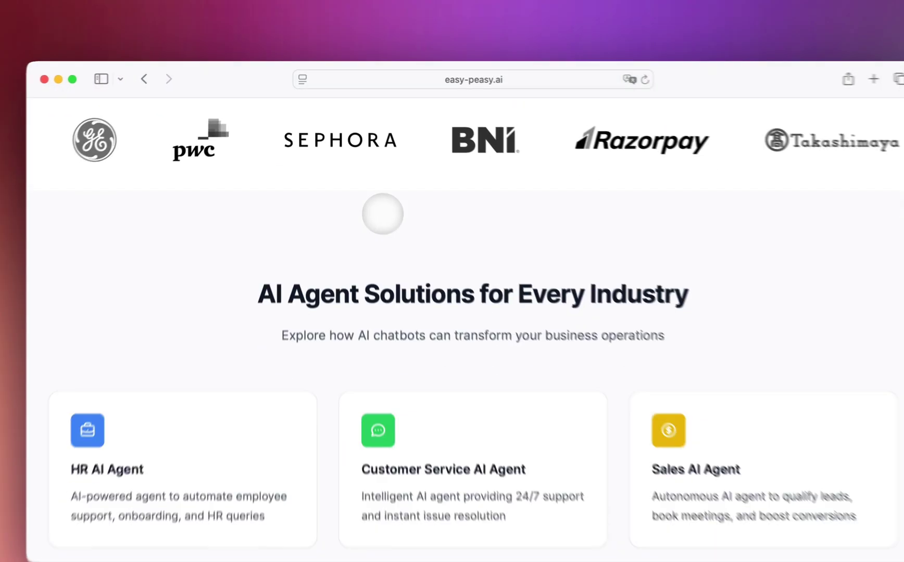
- Scroll through the agent solutions and Agentic Capabilities sections to 'Why choose one AI tool…'
scroll(373, 196, "down", 3)
scroll(374, 197, "down", 4)
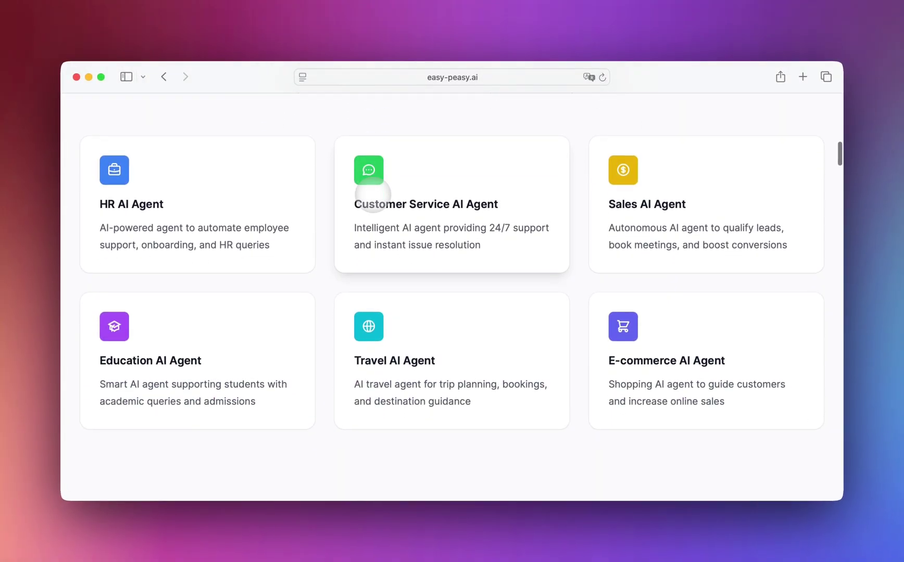
scroll(372, 194, "down", 2)
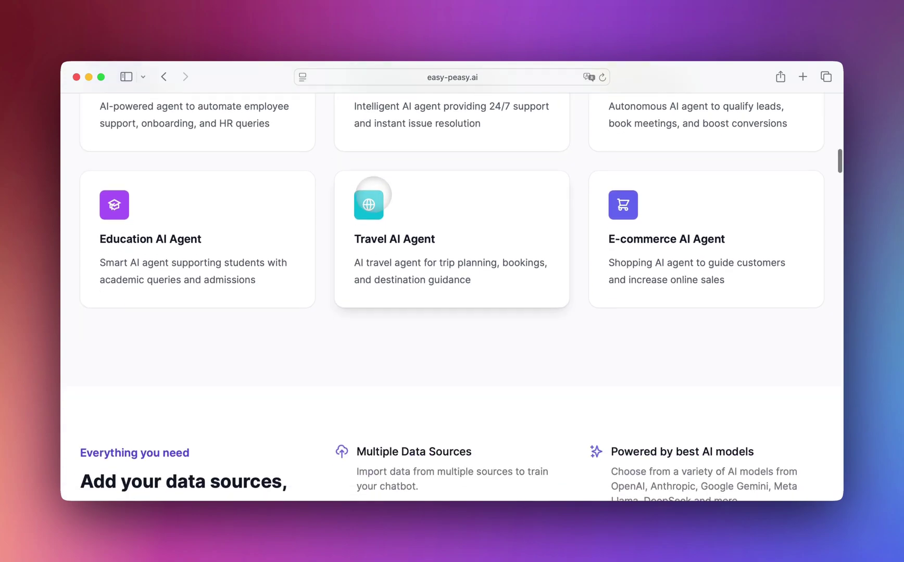
scroll(373, 195, "down", 3)
scroll(374, 195, "down", 3)
scroll(373, 194, "down", 4)
scroll(373, 194, "down", 3)
scroll(374, 194, "down", 5)
scroll(373, 194, "down", 2)
scroll(373, 194, "down", 1)
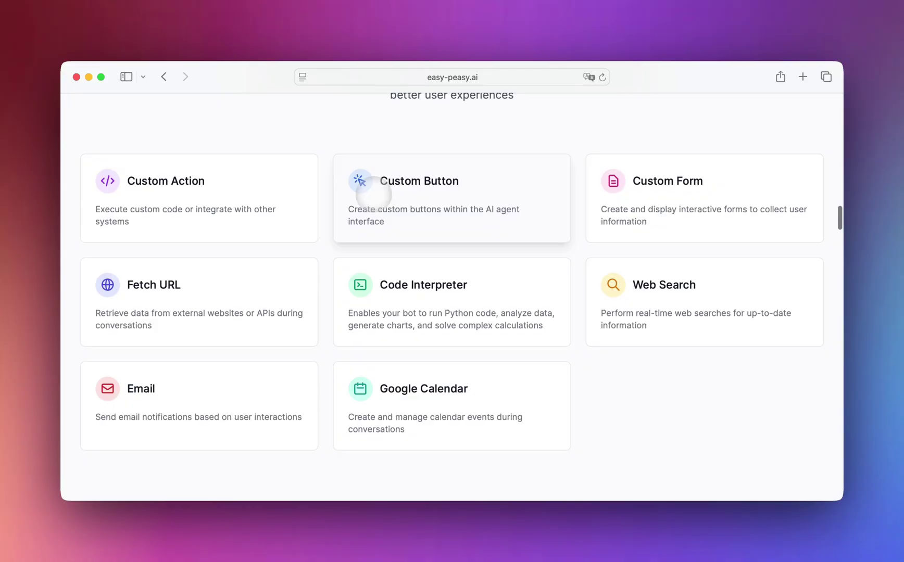
scroll(373, 194, "down", 5)
scroll(373, 194, "down", 1)
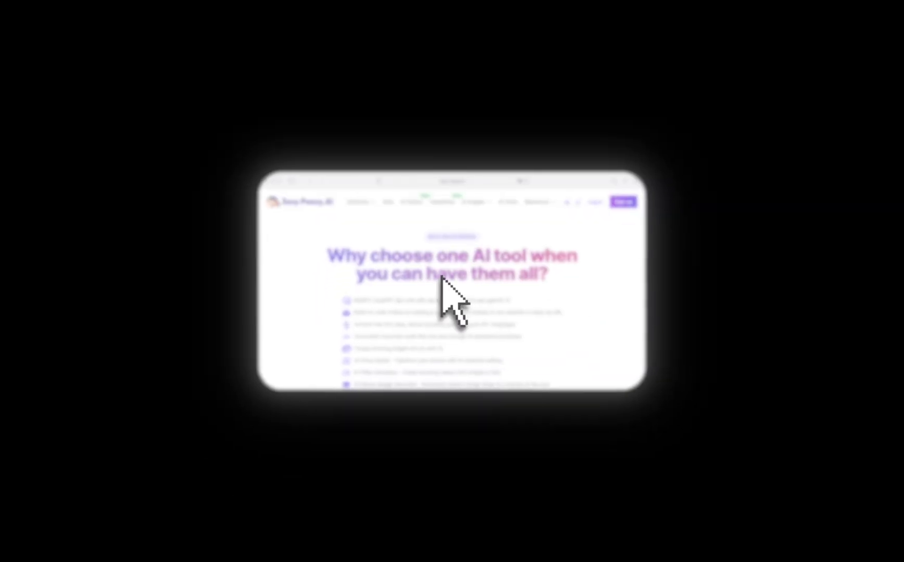